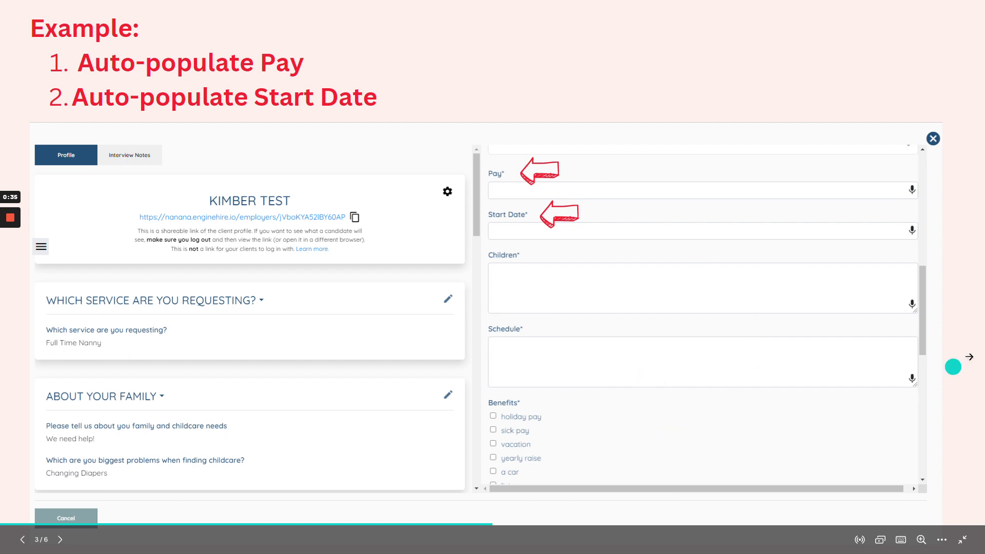
Advance the Canva presentation to slide 6 of 6, the annotated Job Posting auto-populate settings
key(Right)
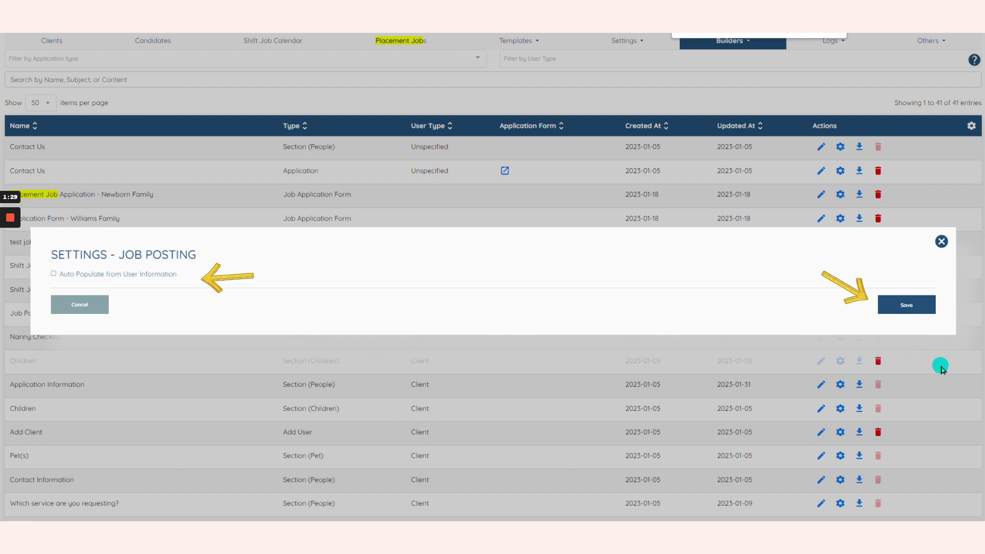
Leave the Canva presentation and return to EngineHire's Profile Builder list of 41 profiles
mouse_move(10, 226)
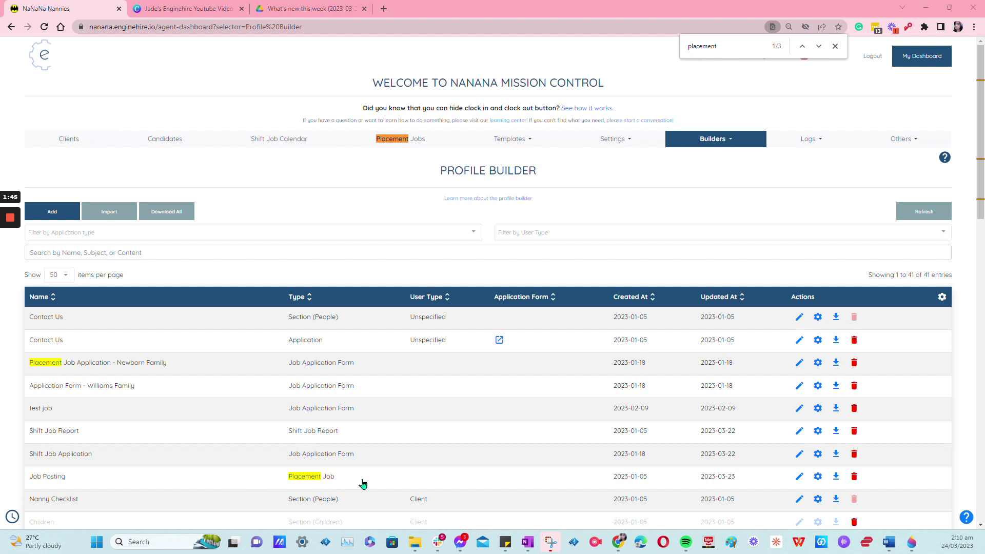
In the Job Posting builder, set the Pay field to auto-populate from Budget range
click(801, 480)
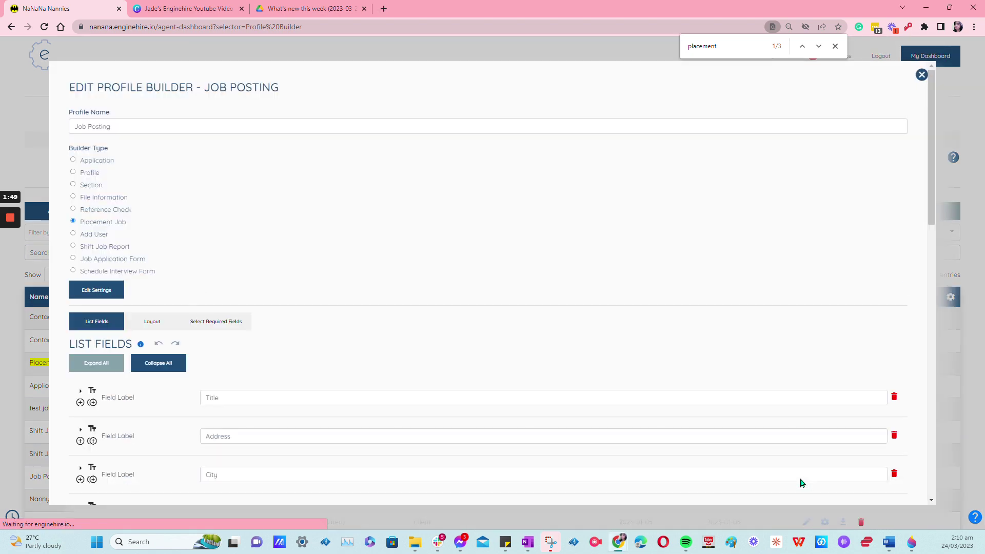
scroll(717, 382, down, 5)
scroll(717, 379, down, 2)
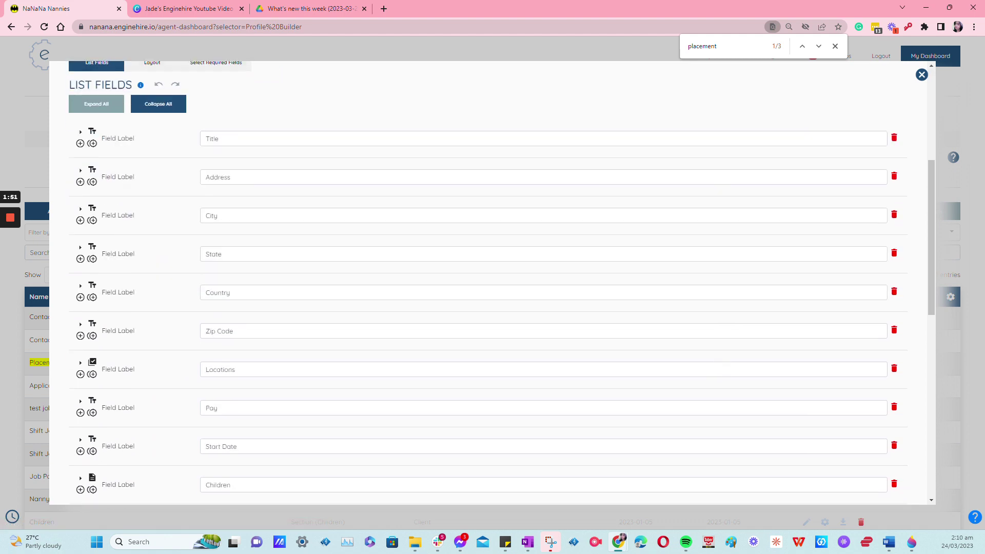
click(81, 318)
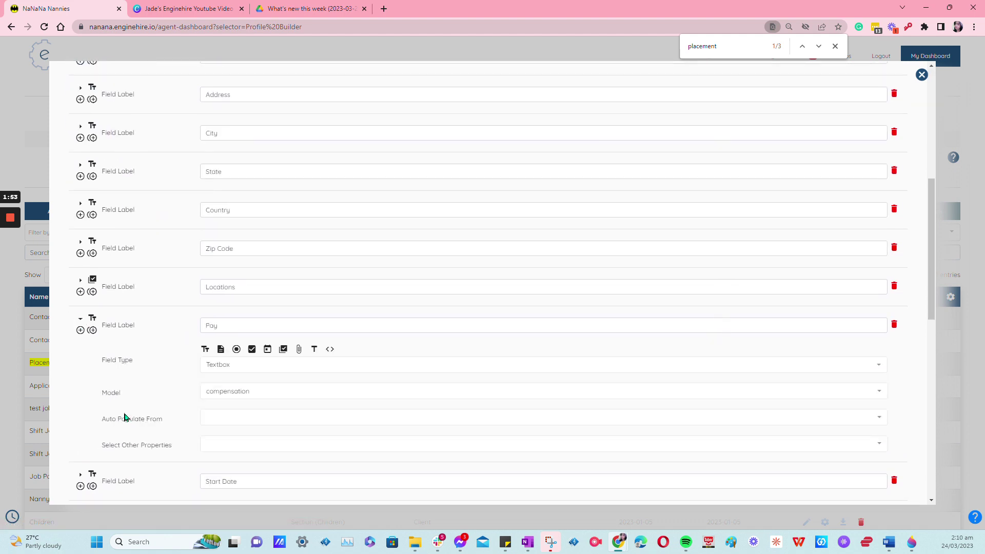
scroll(128, 411, down, 2)
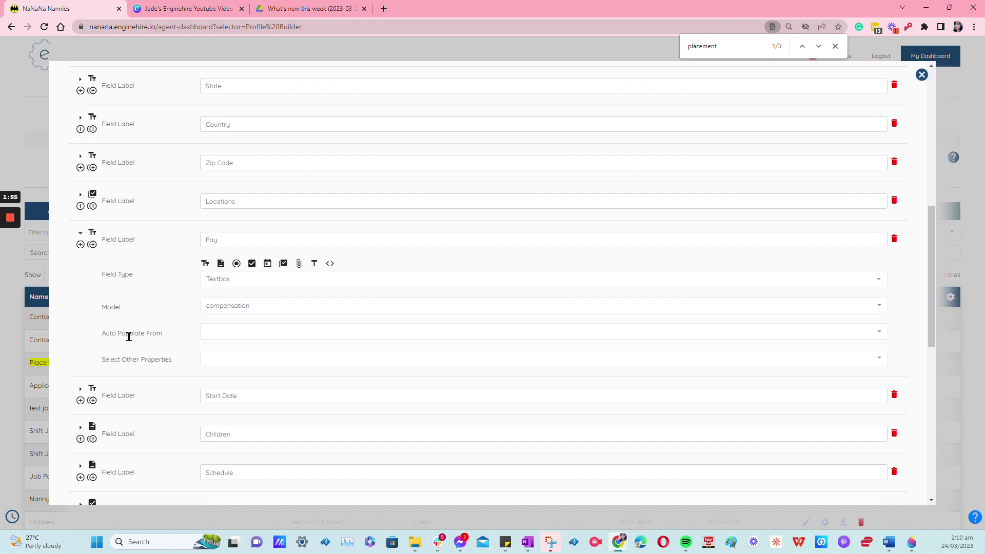
click(249, 332)
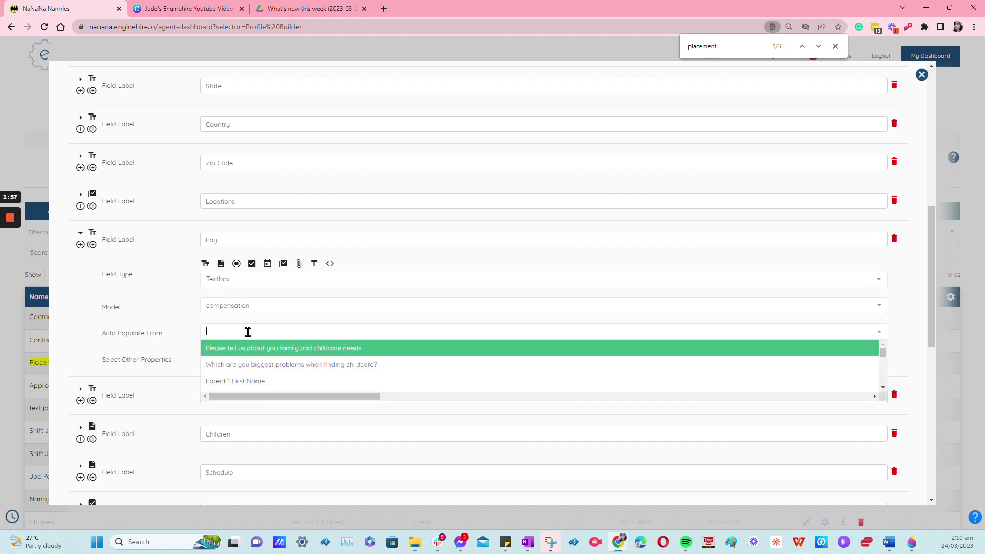
text(bu)
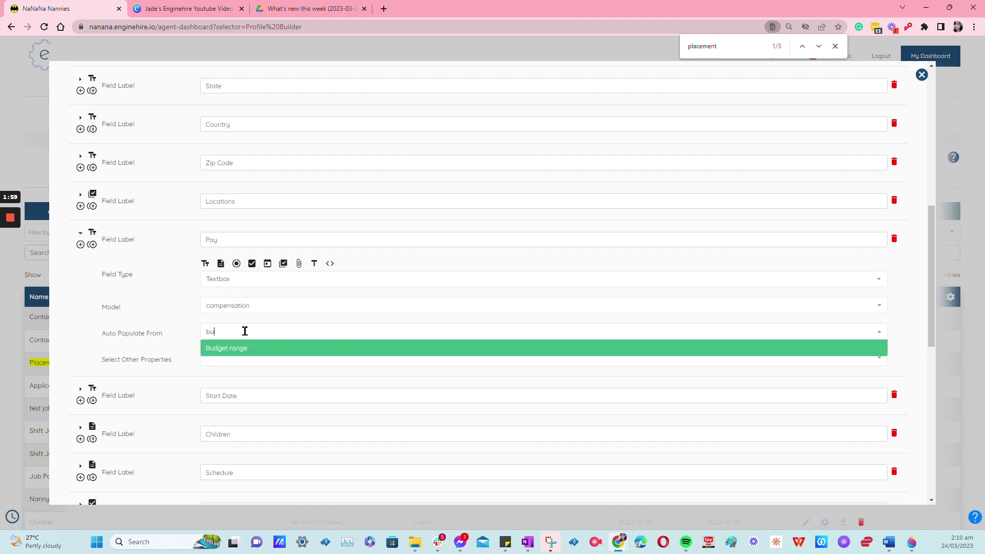
text(d)
key(Return)
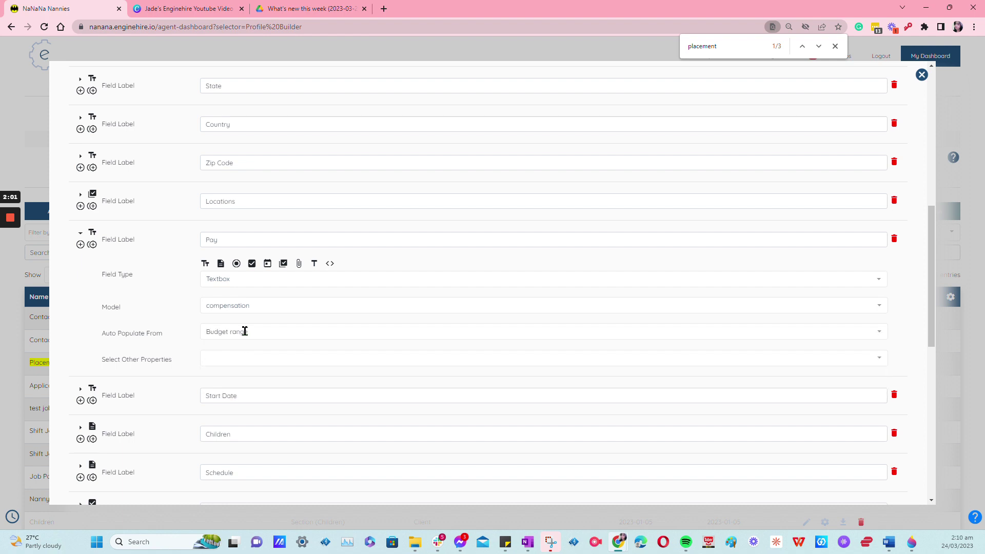
Set Start Date to auto-populate from 'What is your ideal start date' and save the builder
click(80, 388)
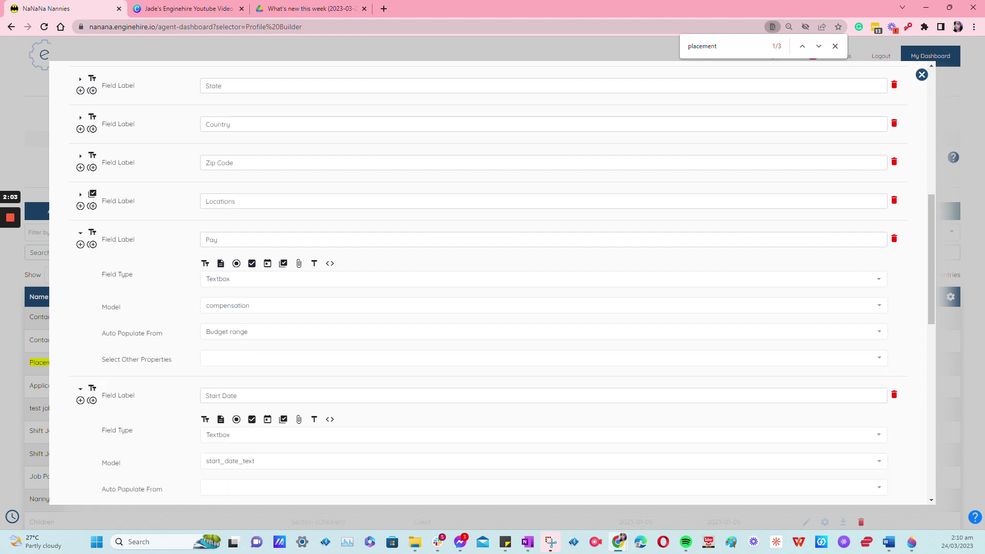
scroll(288, 408, down, 2)
click(273, 405)
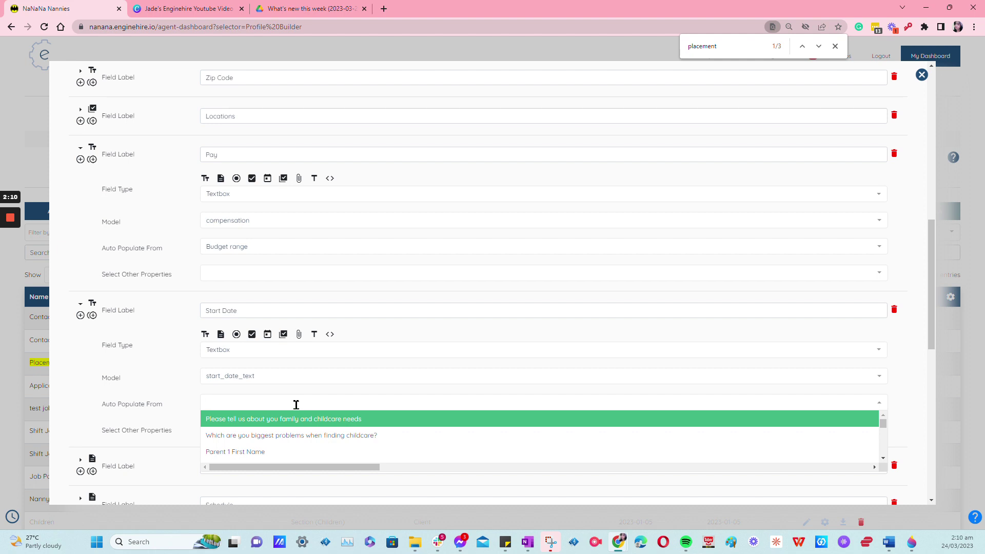
text(what is)
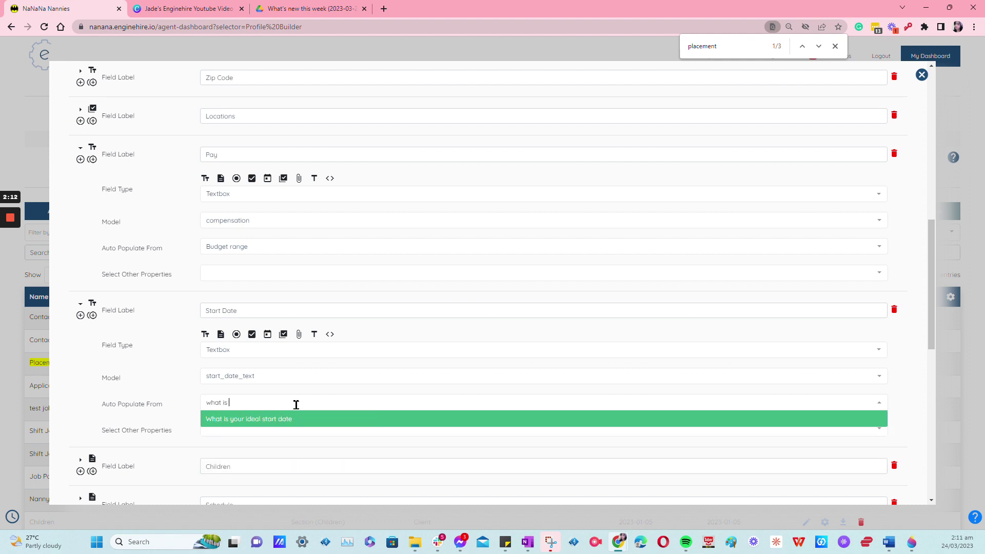
click(310, 424)
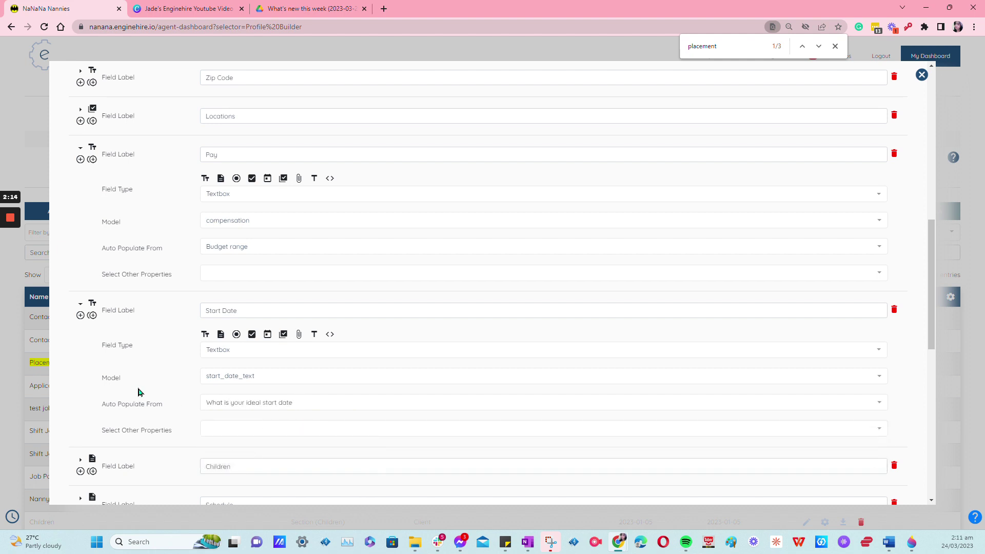
scroll(870, 374, down, 10)
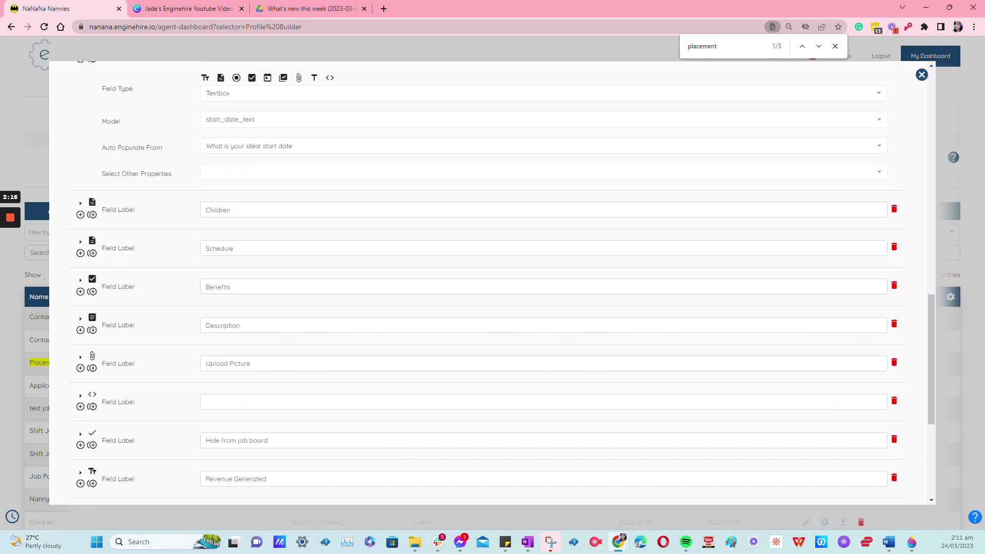
click(878, 477)
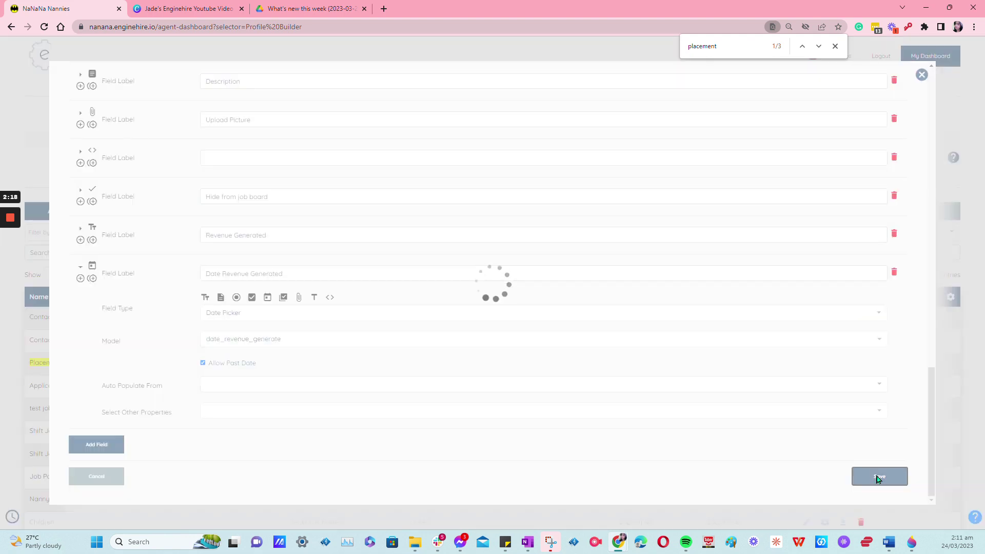
From Clients, open the test client's record and start a new job post
mouse_move(11, 259)
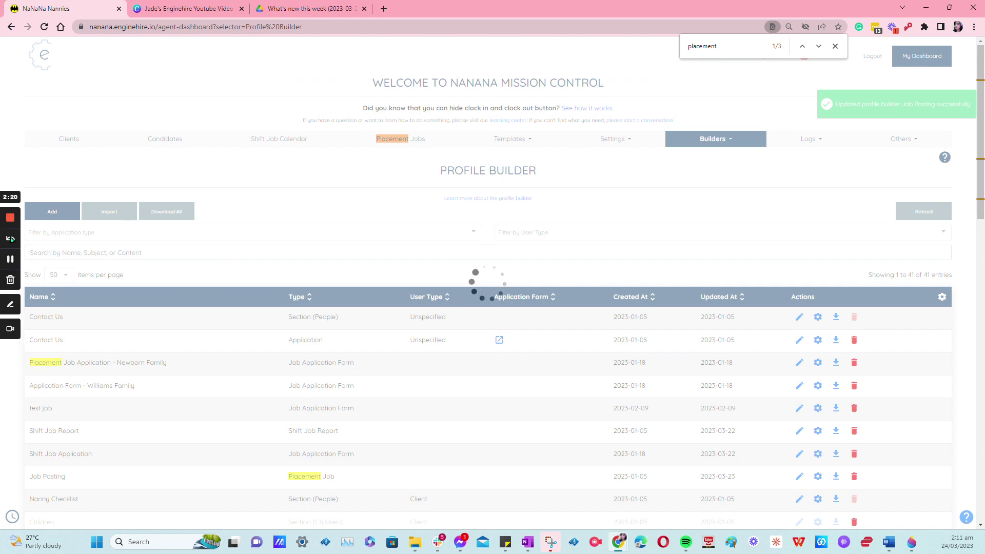
click(10, 259)
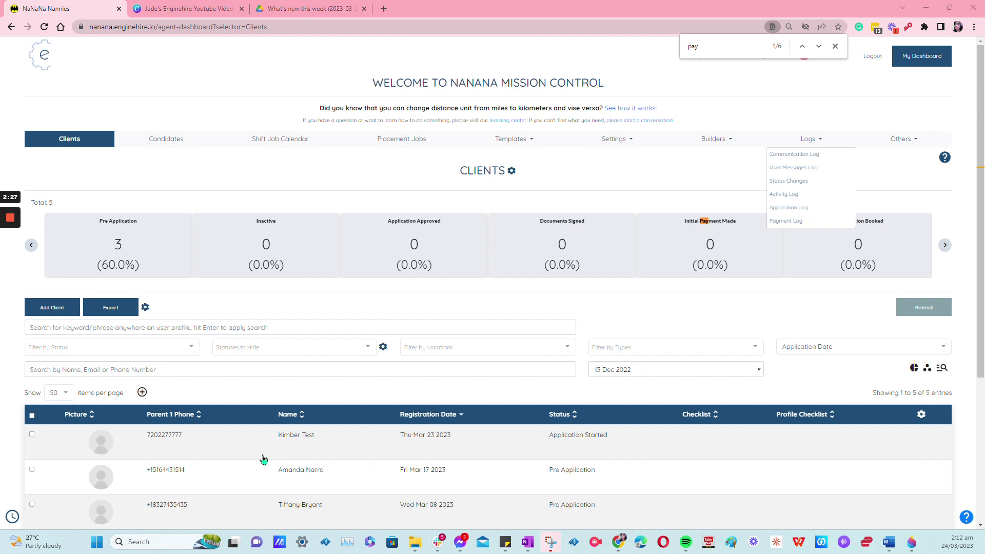
click(325, 449)
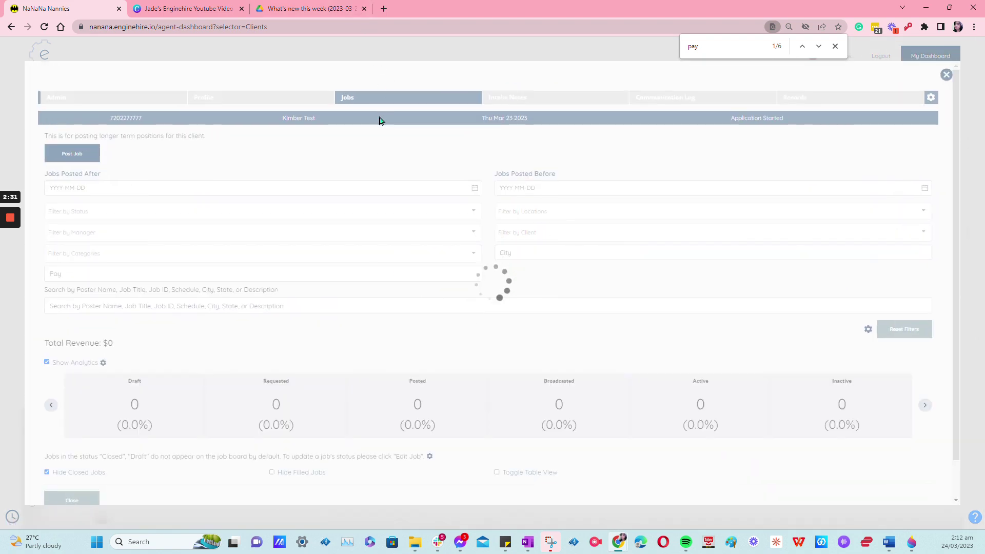
click(72, 163)
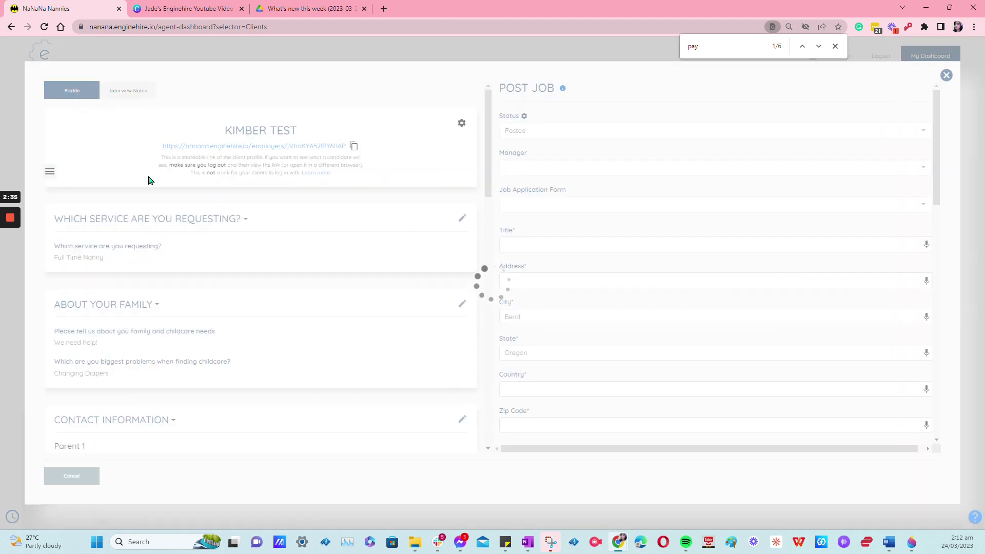
Check that the new job post shows Pay 25,35,Hour and Start Date 2023-05-10
scroll(601, 292, down, 7)
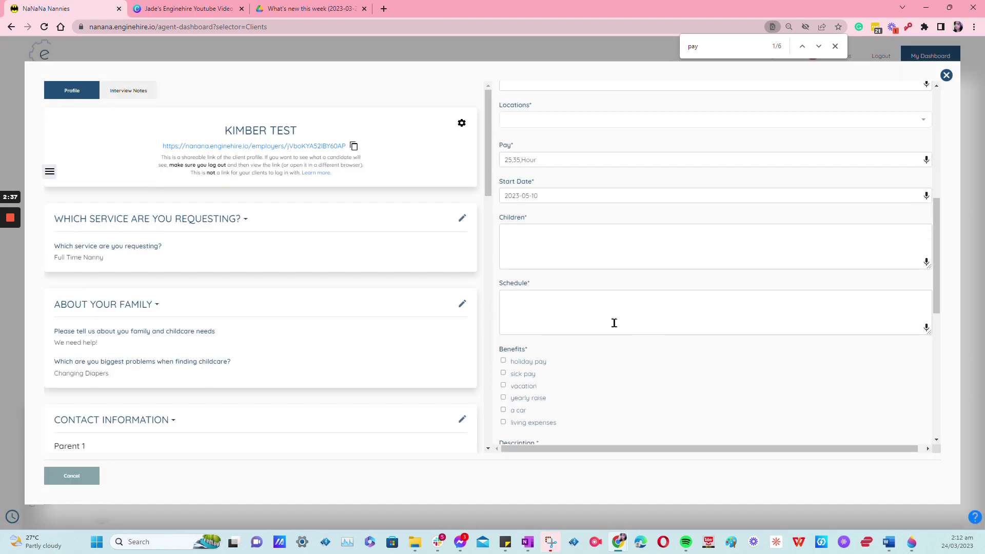
scroll(740, 289, down, 5)
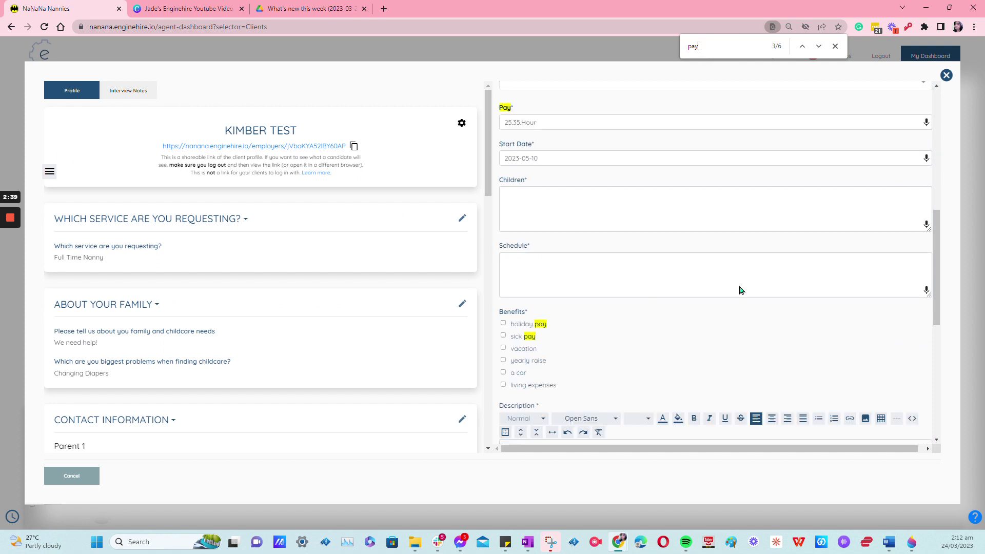
scroll(739, 290, up, 6)
scroll(739, 290, up, 4)
scroll(739, 286, down, 3)
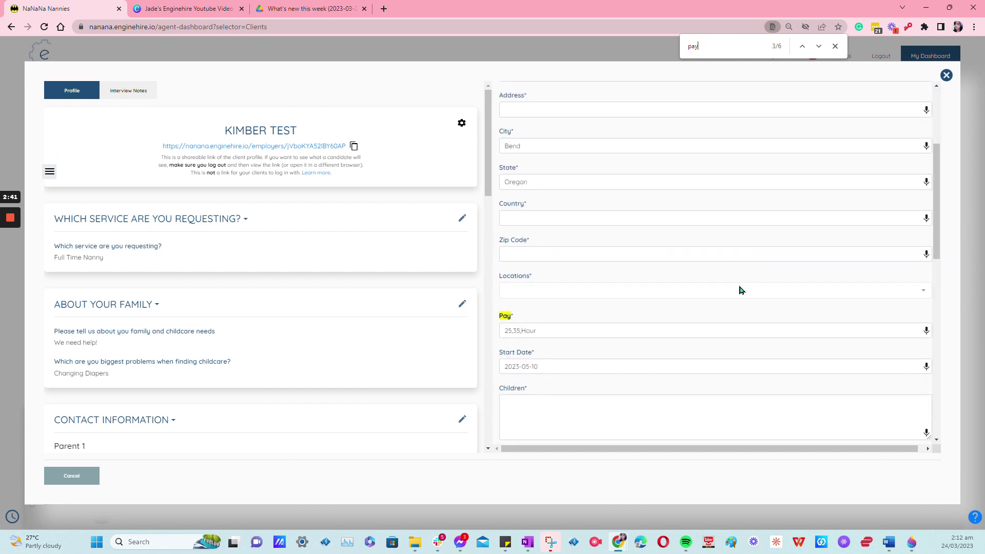
scroll(633, 309, down, 2)
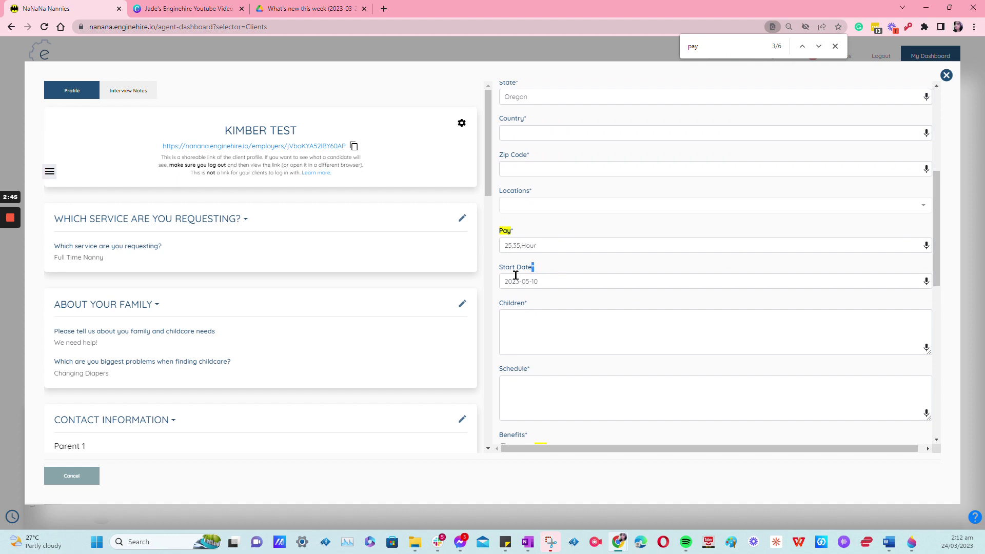
click(606, 268)
scroll(410, 282, down, 2)
scroll(154, 257, up, 2)
scroll(159, 373, down, 10)
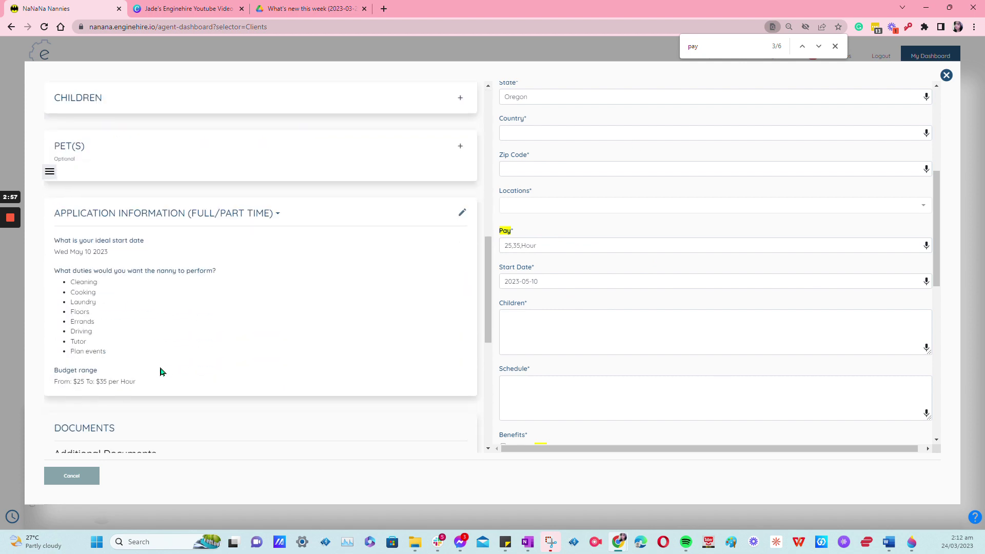
scroll(154, 367, down, 2)
scroll(252, 327, up, 2)
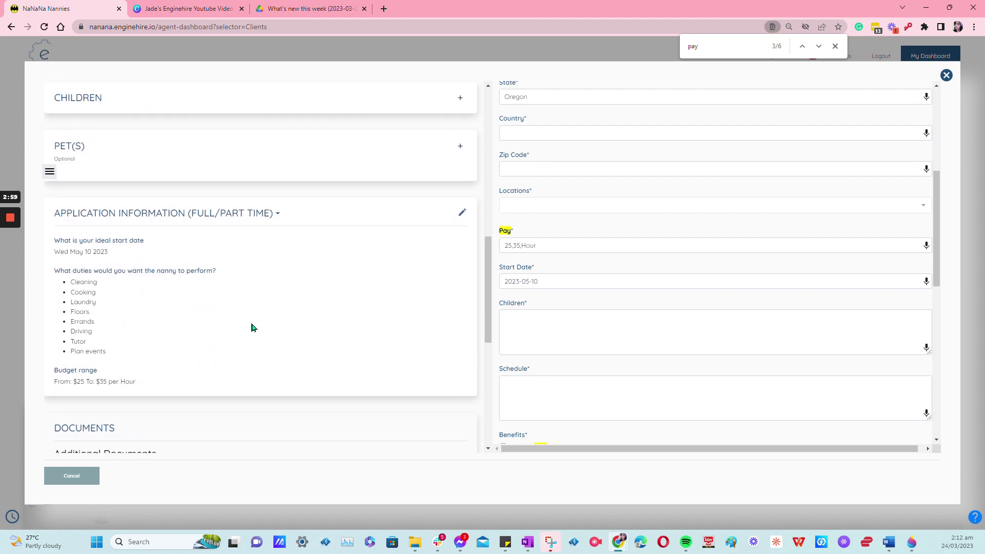
triple_click(119, 245)
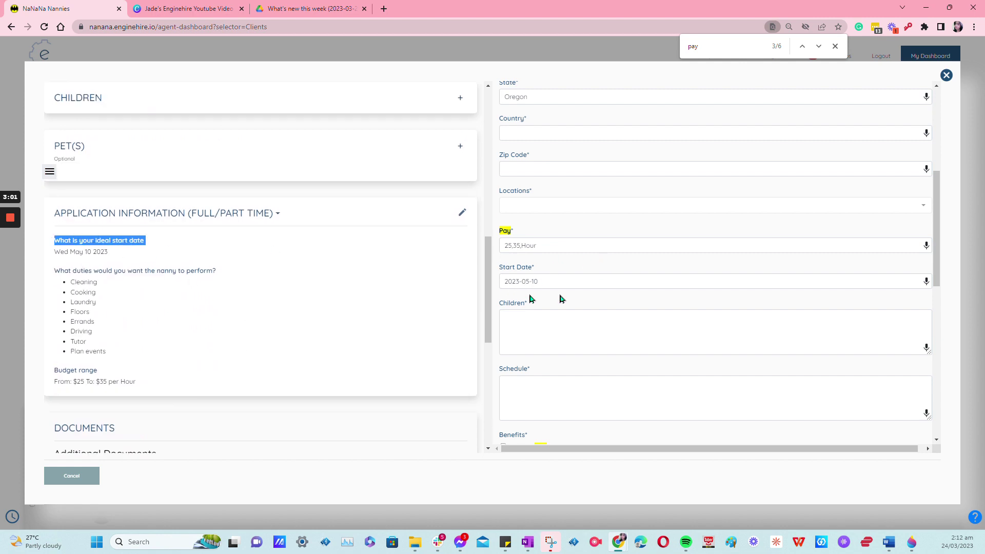
click(96, 260)
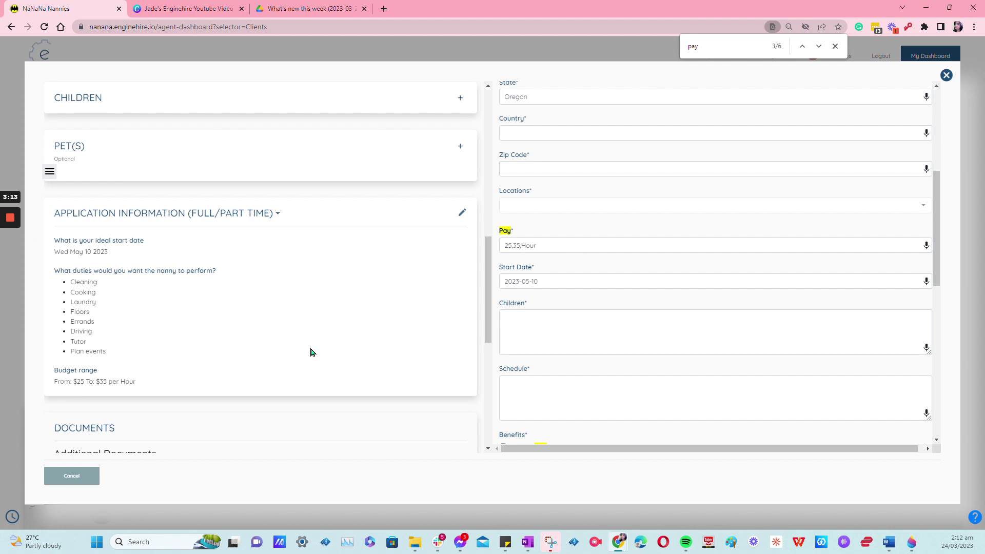
scroll(310, 352, up, 2)
mouse_move(10, 220)
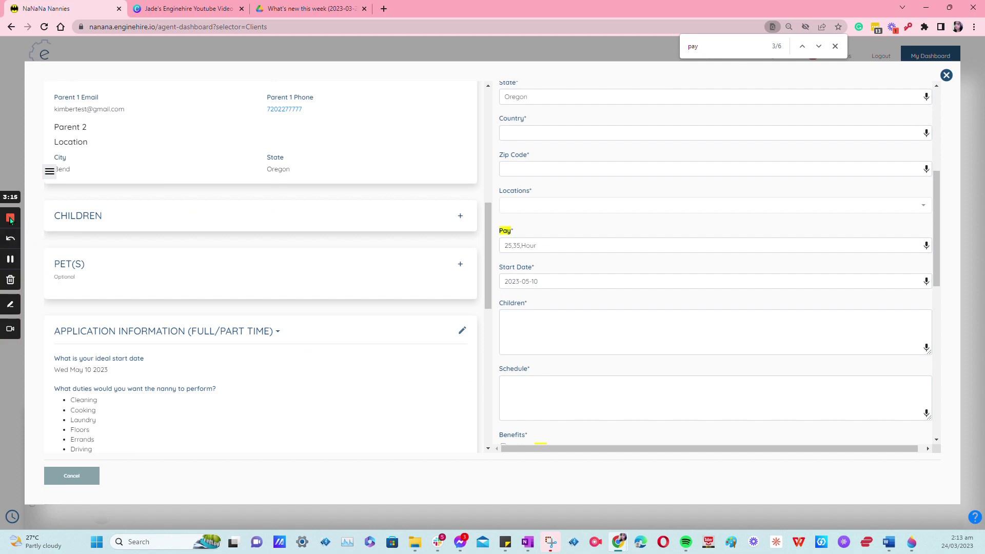